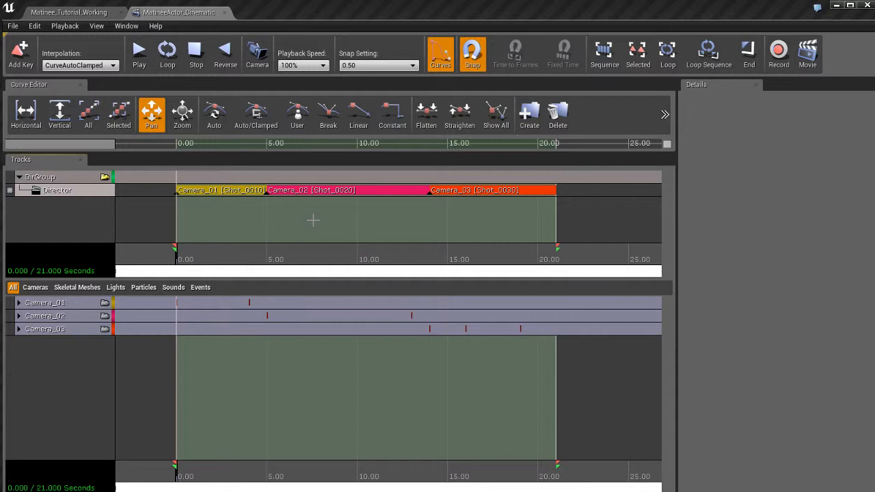
Add a Fade track to DirGroup and create fade keys at 0 and 1 seconds.
click(81, 179)
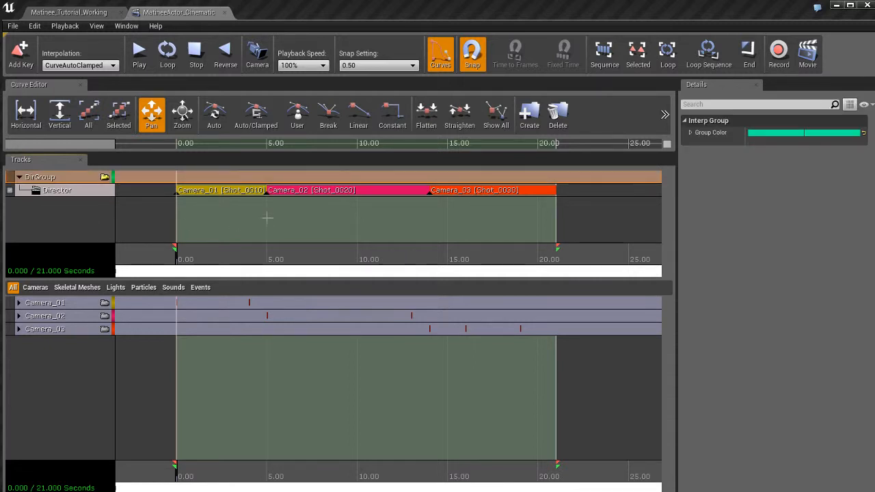
right_click(80, 177)
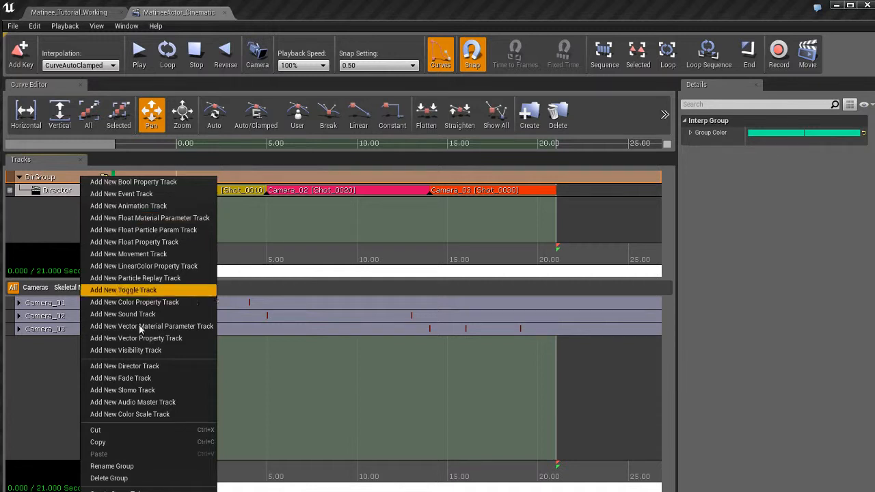
click(130, 379)
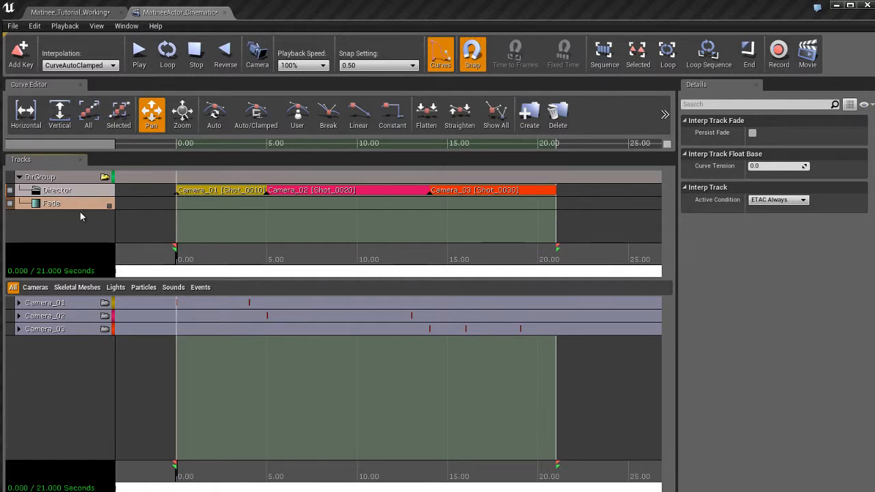
key(Return)
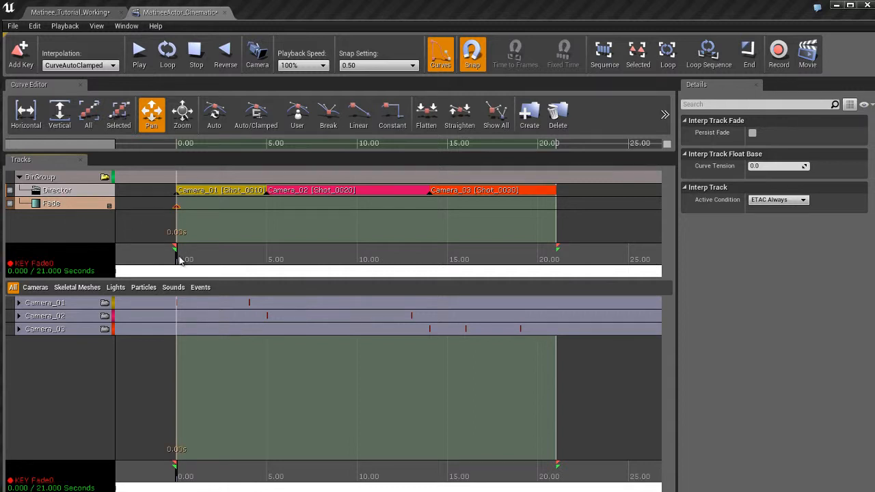
drag(179, 260, 197, 259)
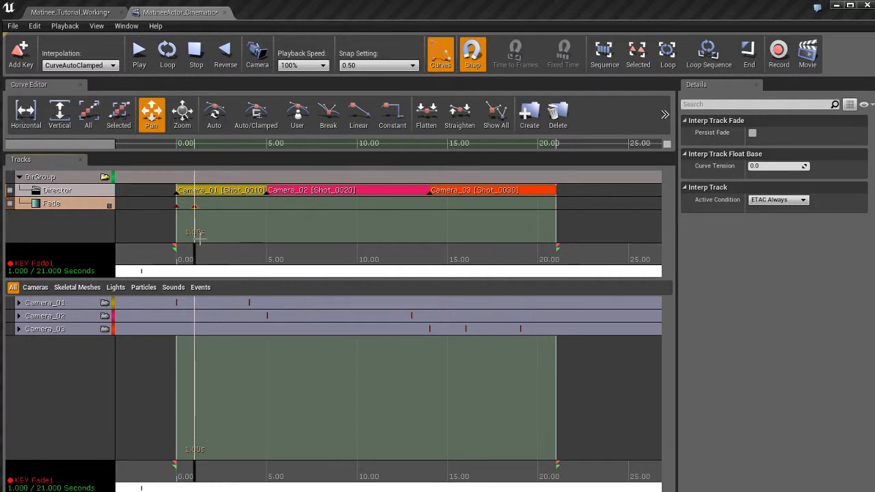
click(175, 207)
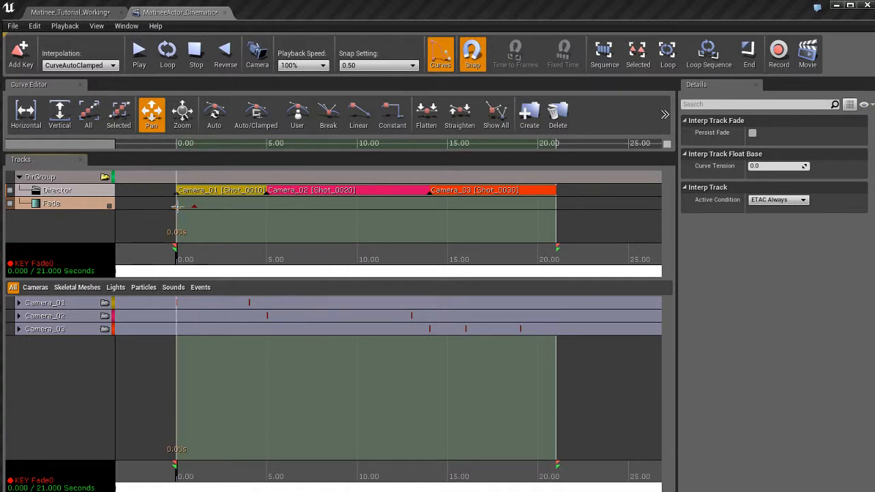
right_click(175, 206)
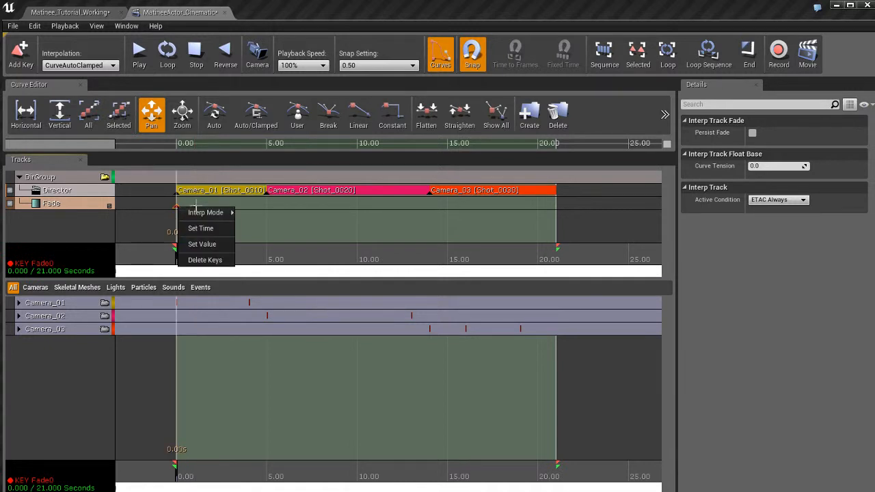
click(214, 245)
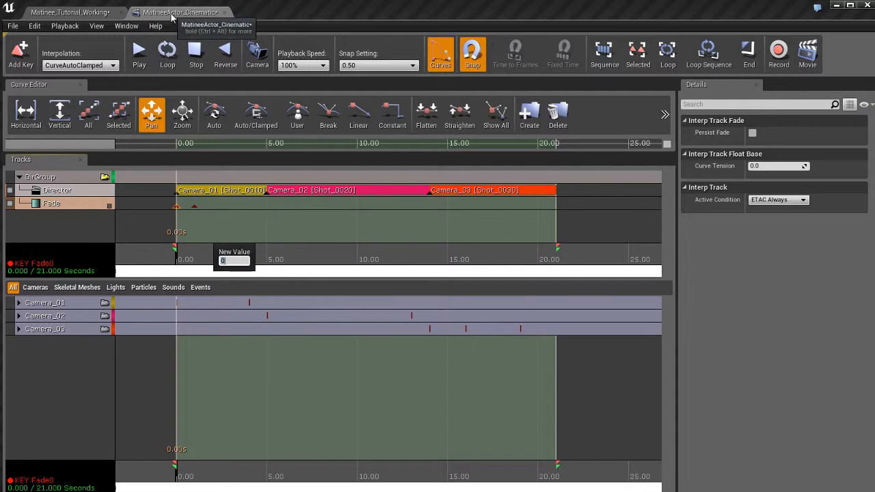
Float the Matinee window over the level editor and resize it and its panes so both viewport and Fade track are visible.
drag(172, 16, 487, 27)
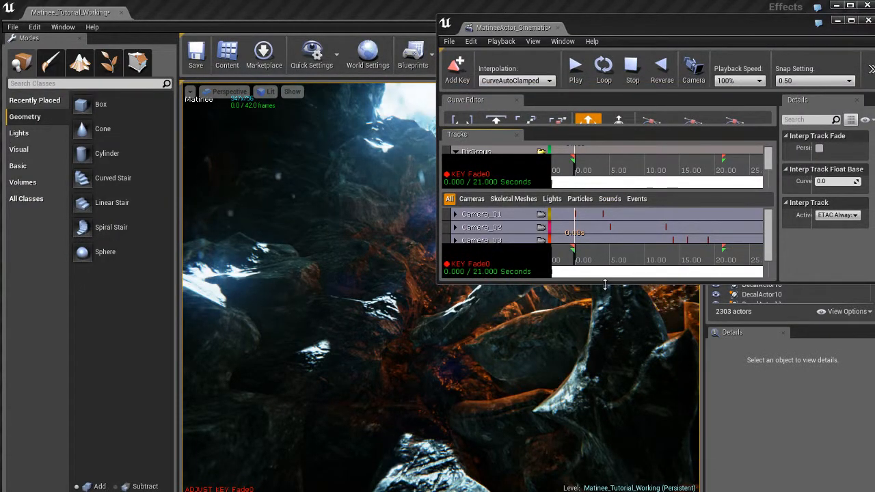
drag(605, 284, 605, 383)
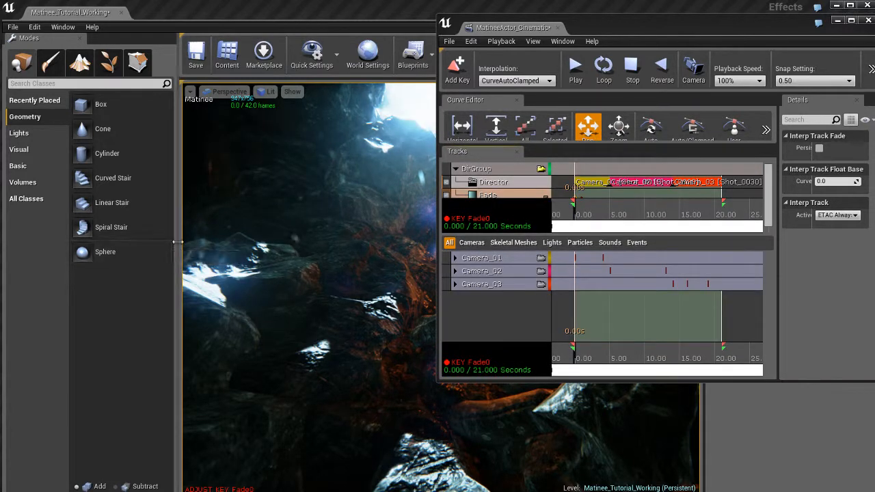
drag(174, 242, 46, 241)
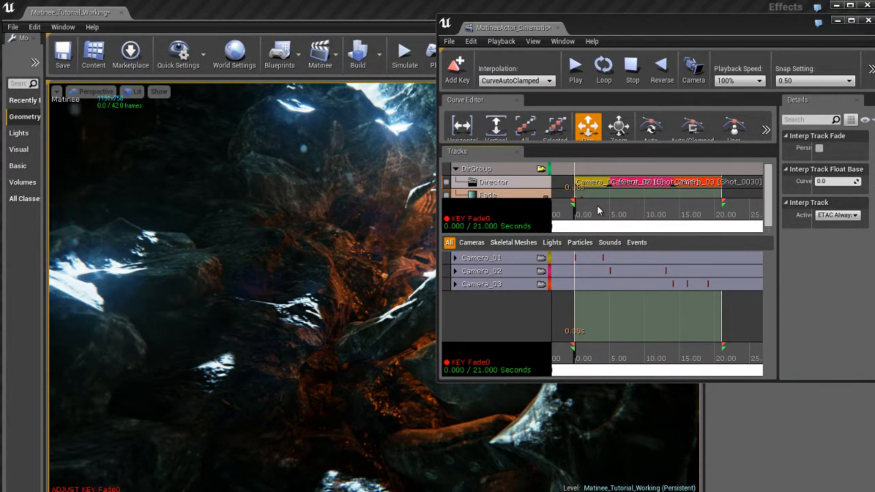
drag(584, 236, 585, 284)
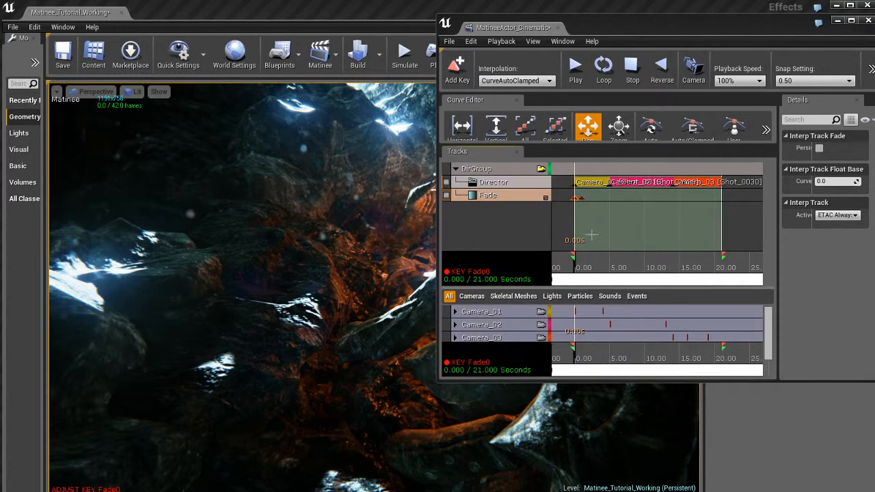
scroll(592, 236, up, 5)
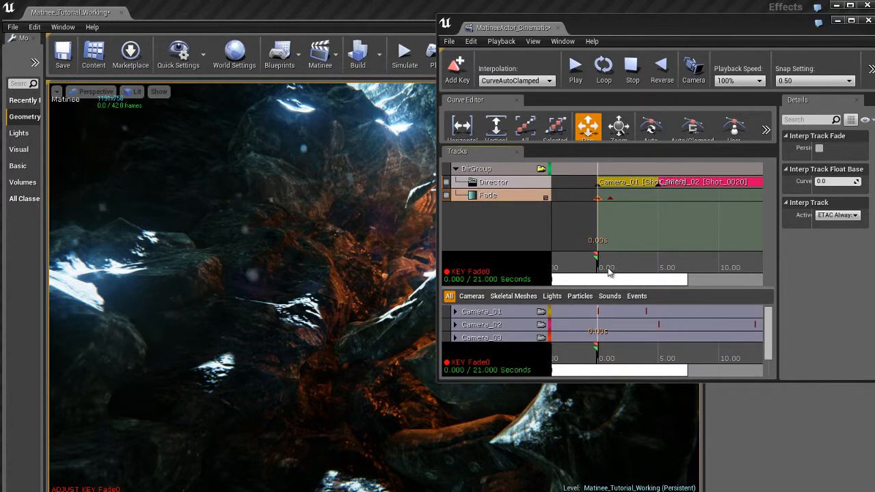
mouse_move(599, 266)
mouse_down()
mouse_move(612, 265)
mouse_move(590, 264)
mouse_up()
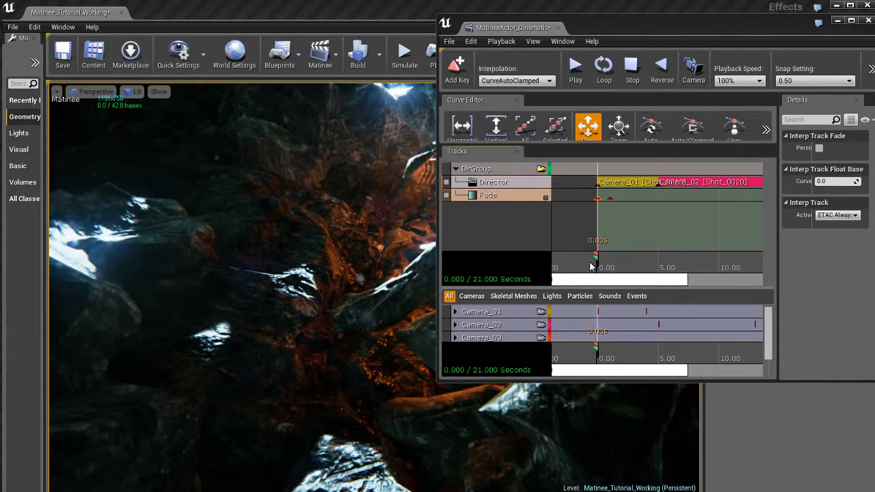
right_click(597, 197)
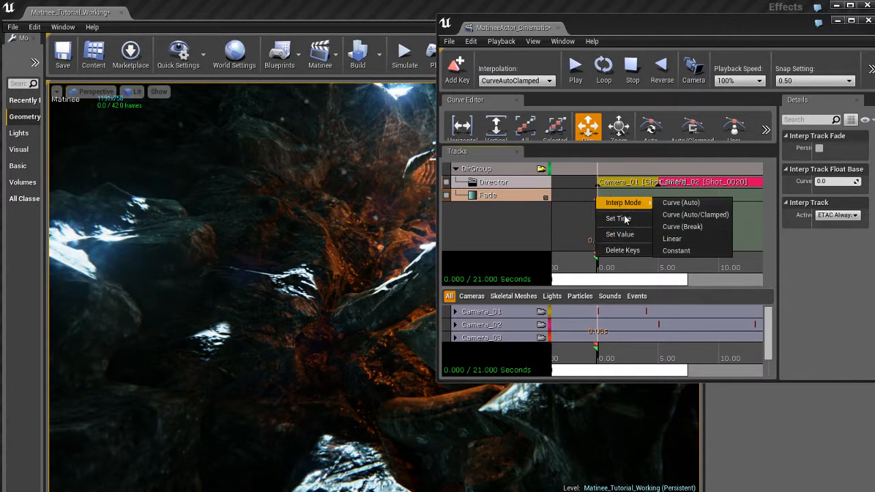
click(625, 235)
drag(601, 266, 596, 265)
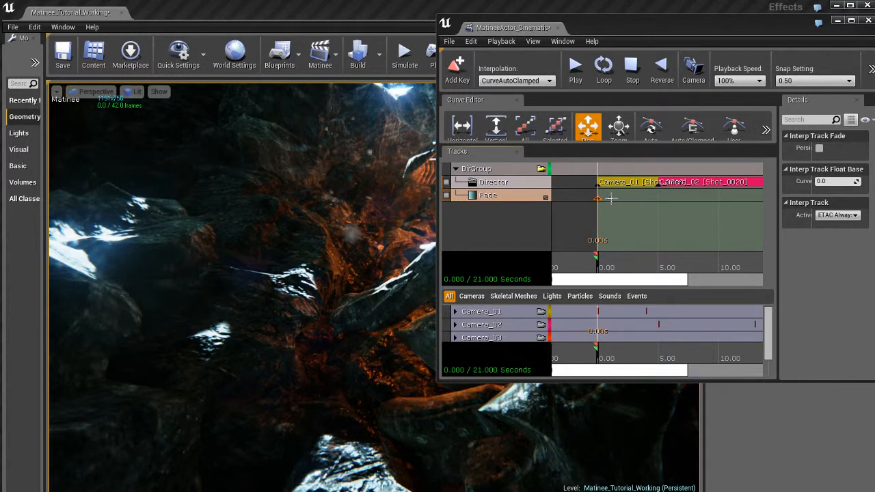
Set the value of the fade key at 1 second to 1.
click(610, 199)
right_click(610, 198)
click(630, 237)
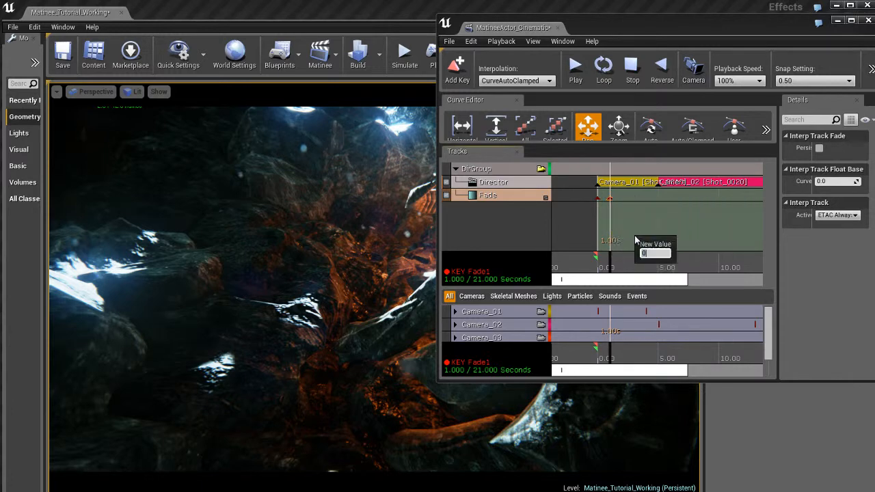
key(Return)
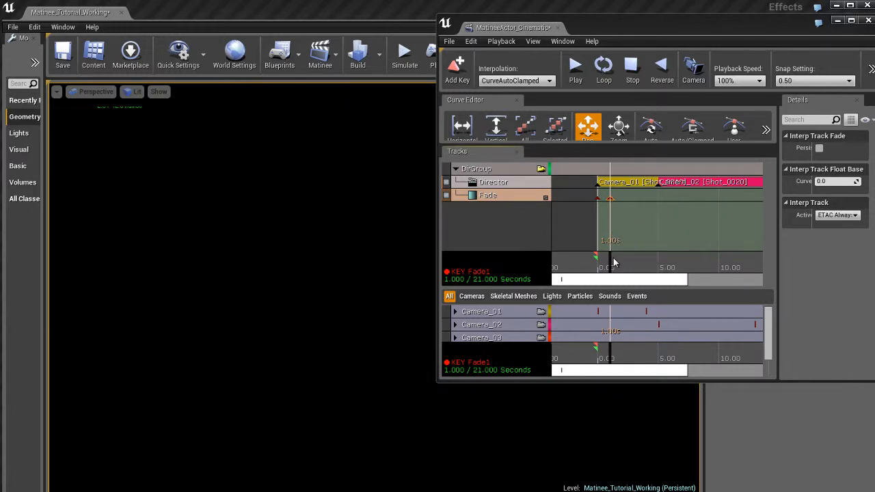
Return the playhead to the start and set the value of the fade key at 1 second to 0.
drag(615, 261, 599, 271)
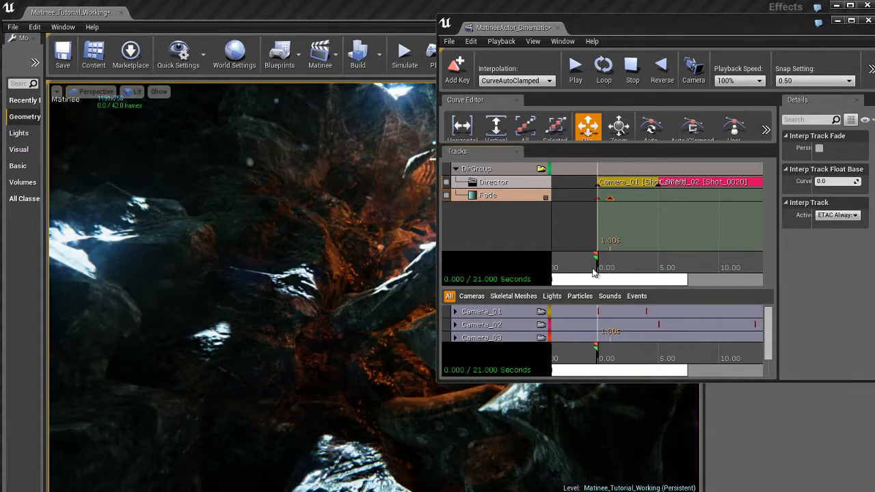
right_click(613, 198)
mouse_move(631, 203)
click(633, 233)
text(0)
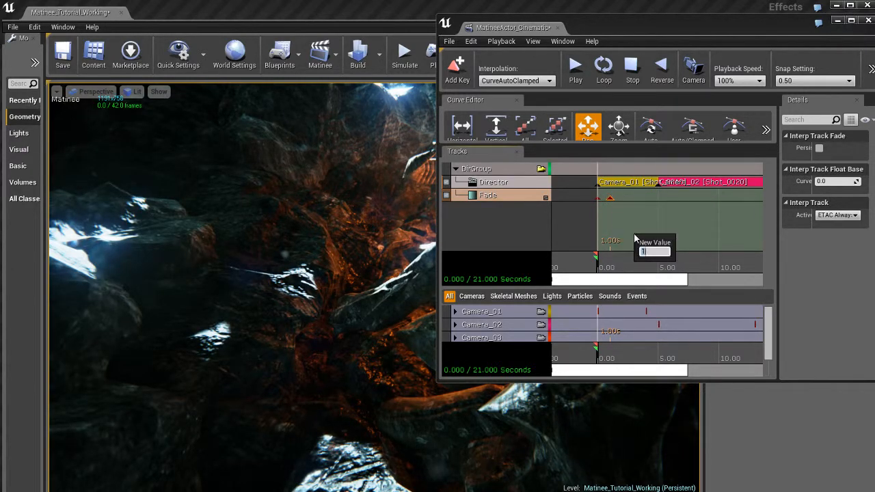
key(Return)
Set the value of the fade key at 0 seconds to 1.
click(598, 199)
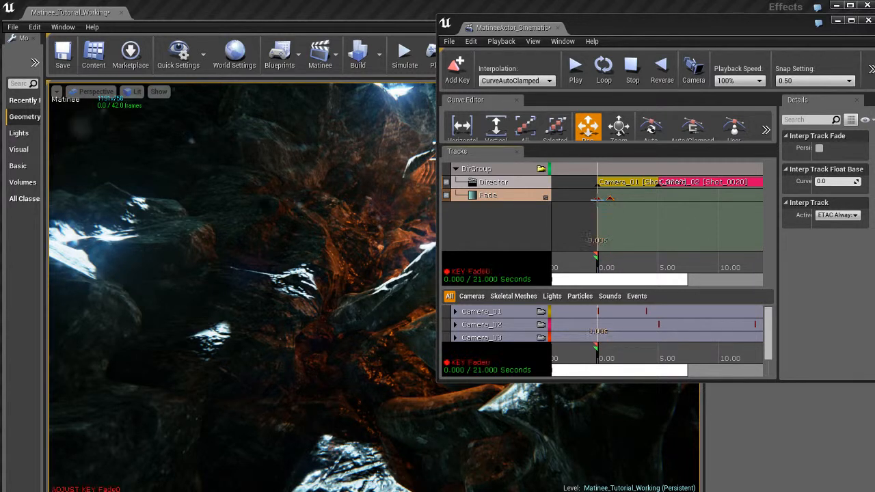
right_click(599, 201)
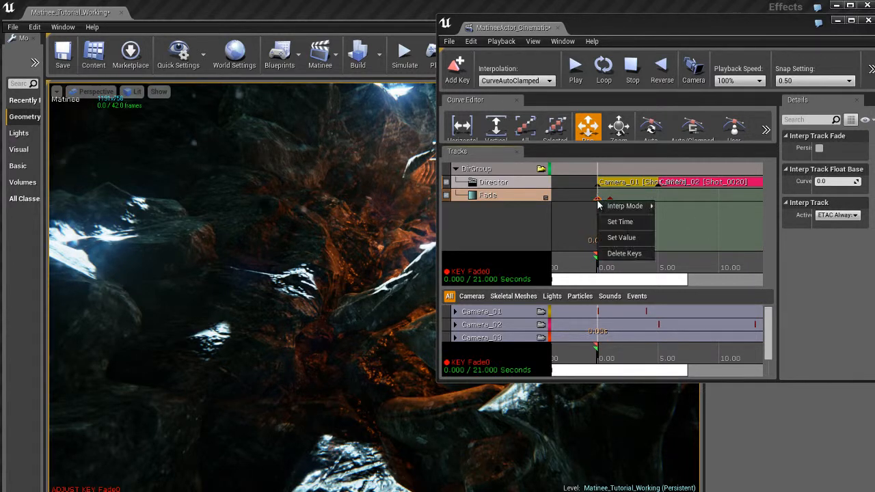
click(619, 237)
text(1)
key(Return)
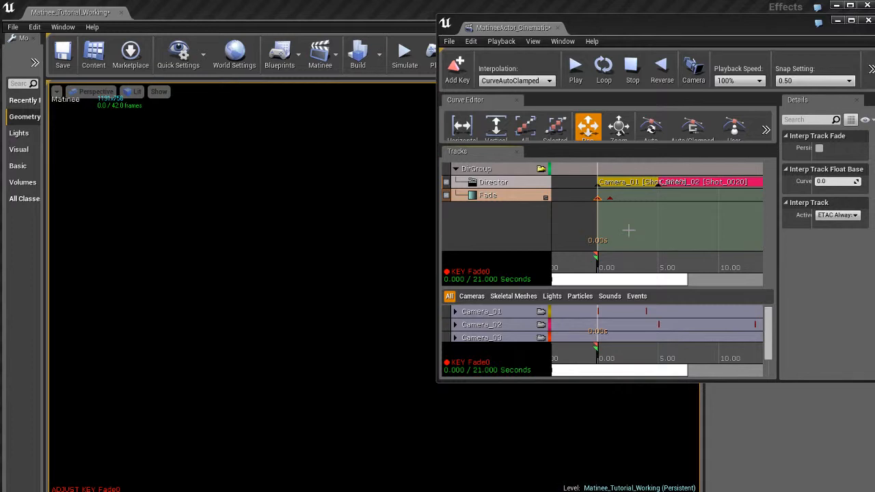
Scrub through the opening fade, then add a fade key at 4 seconds and open its value for editing.
click(602, 268)
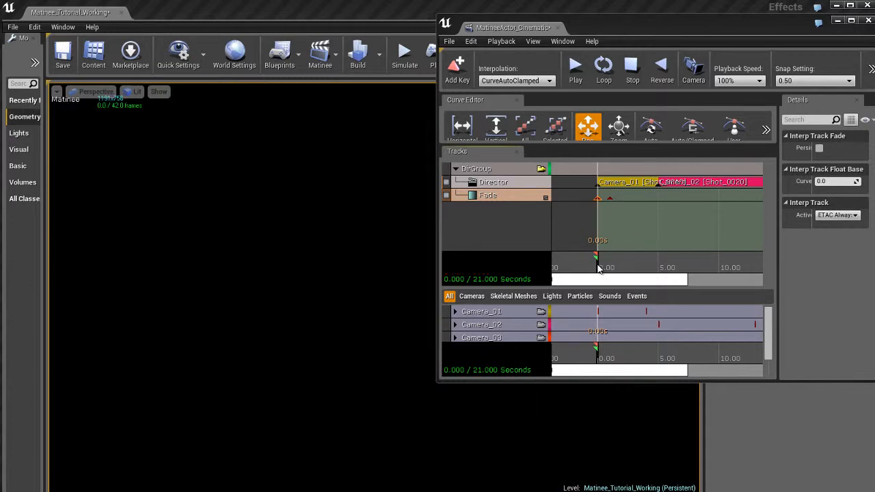
drag(602, 269, 655, 267)
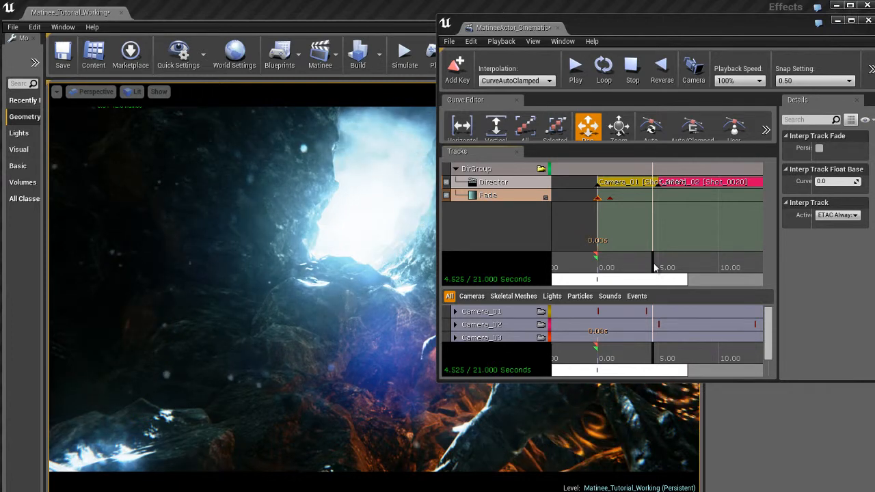
drag(650, 267, 644, 262)
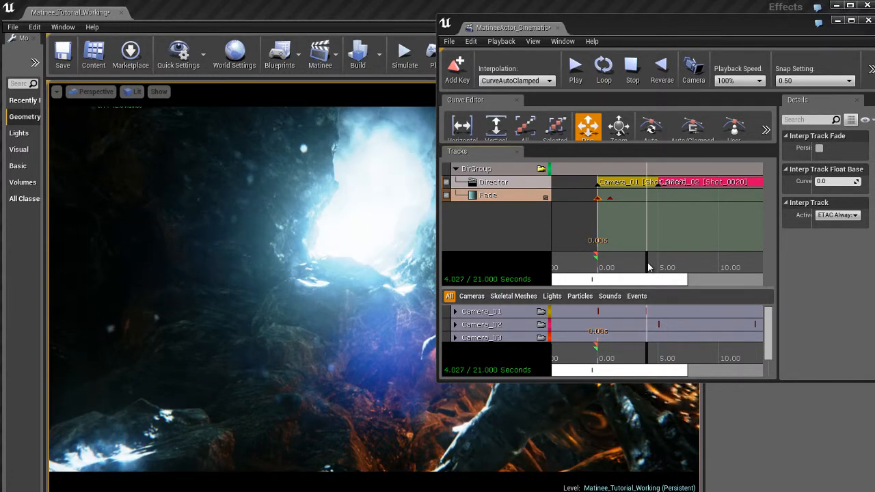
drag(644, 266, 649, 266)
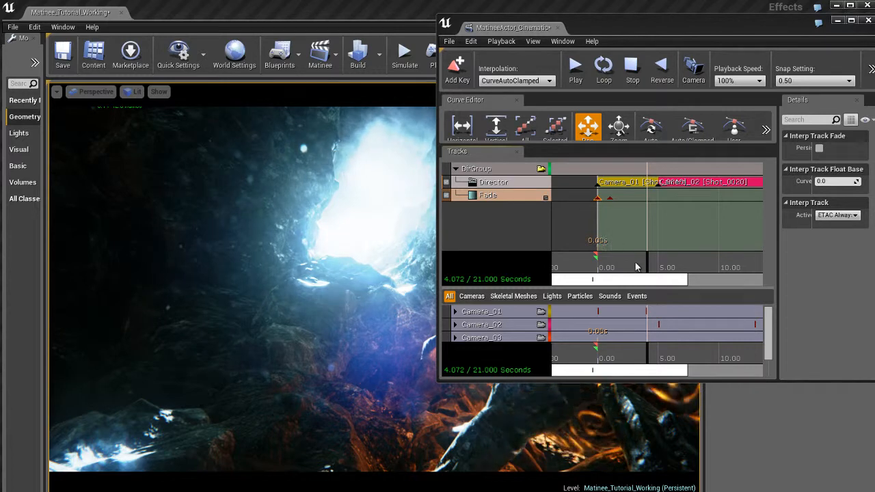
key(Return)
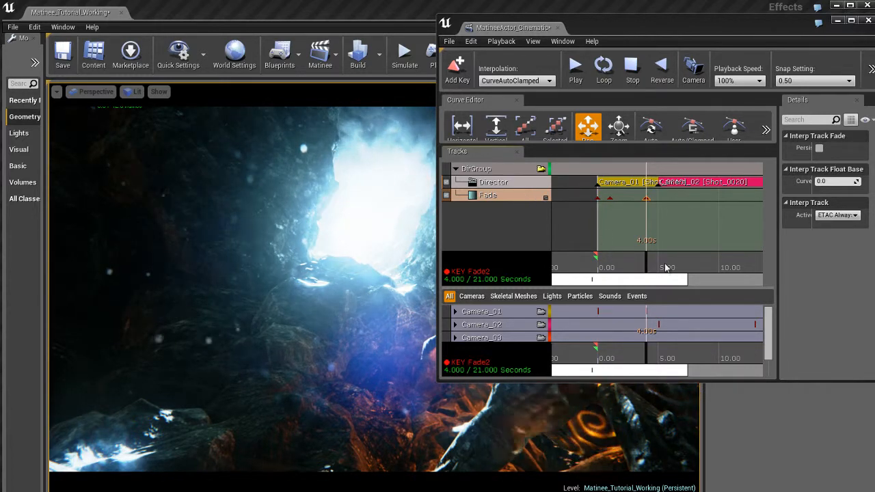
right_click(646, 198)
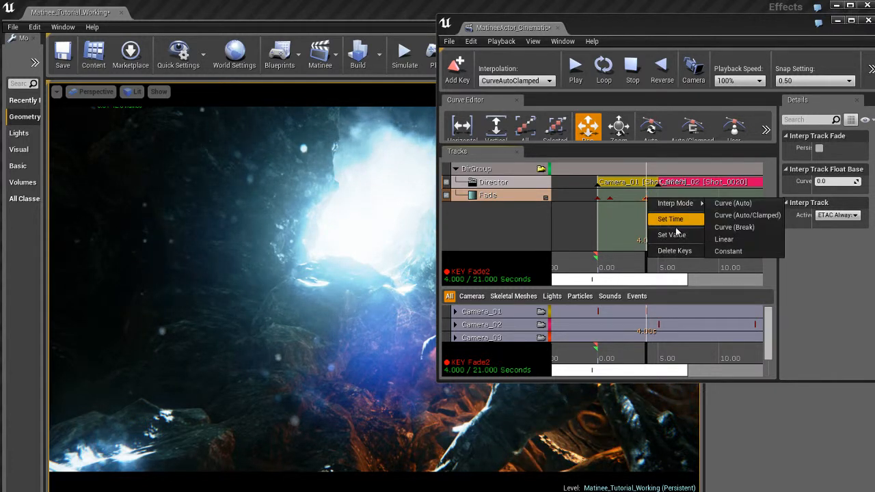
click(672, 231)
Add a fade key at 5 seconds, where Camera_02 starts, and raise its value to a fully black fade.
drag(650, 261, 660, 267)
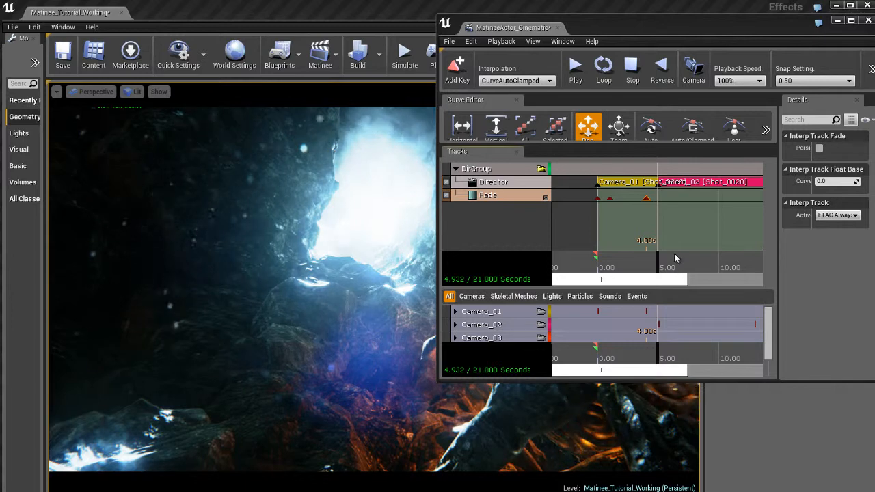
key(Return)
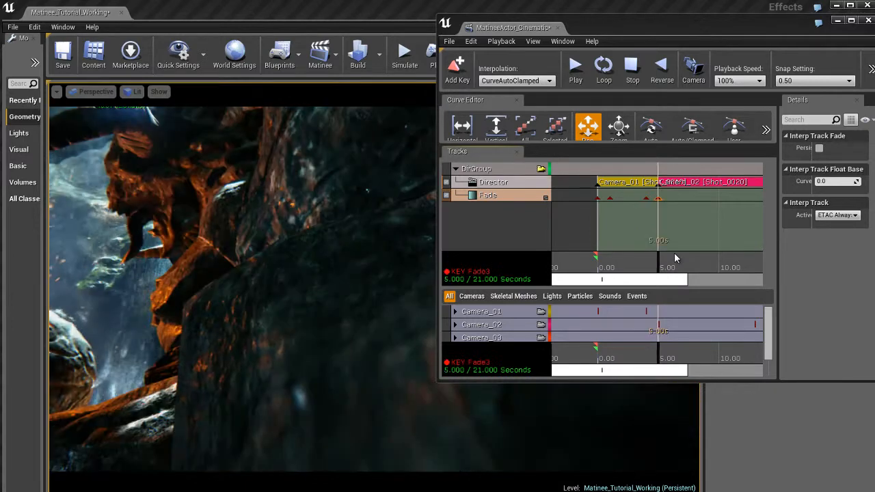
right_click(659, 198)
click(686, 235)
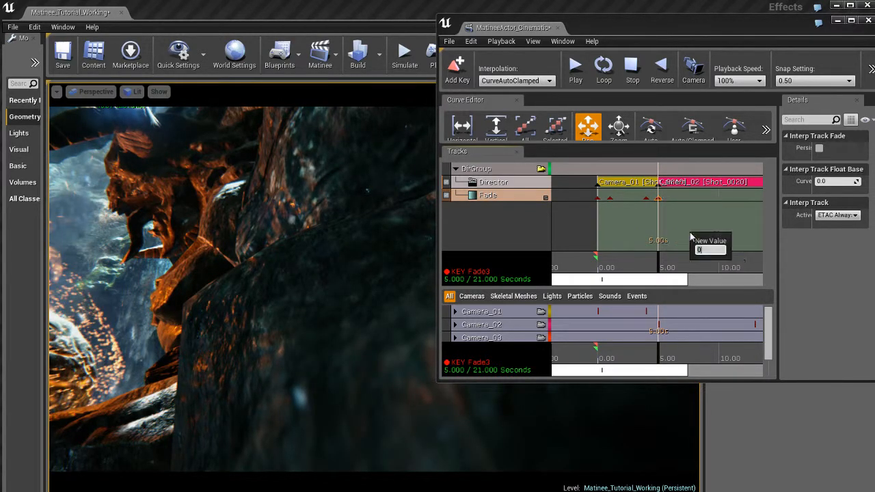
key(Return)
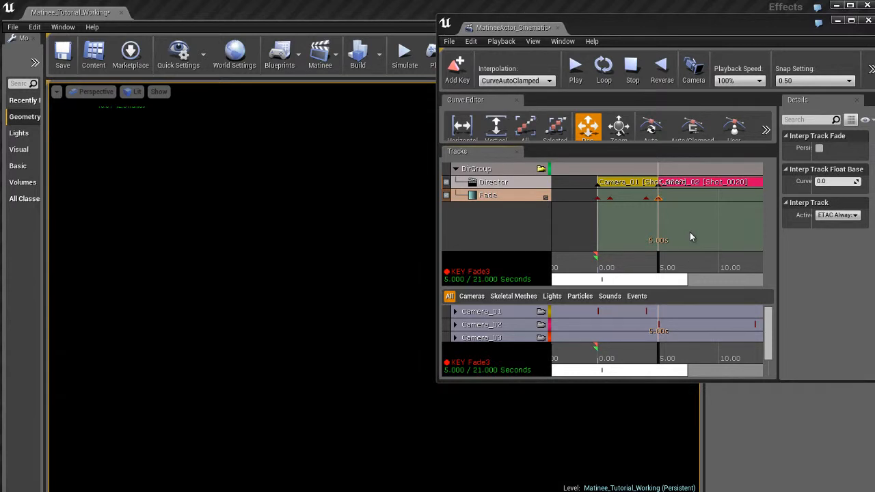
Add a fade key at 6 seconds that brings the Camera_02 shot back to full visibility.
click(665, 268)
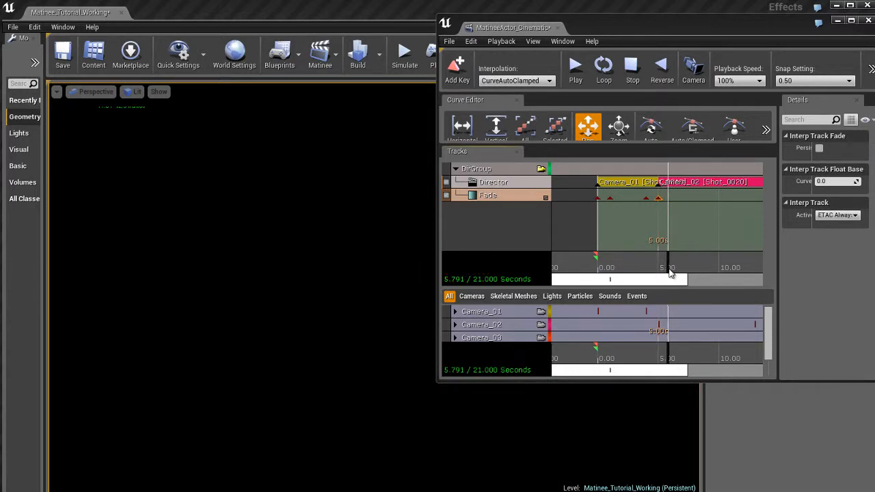
click(671, 269)
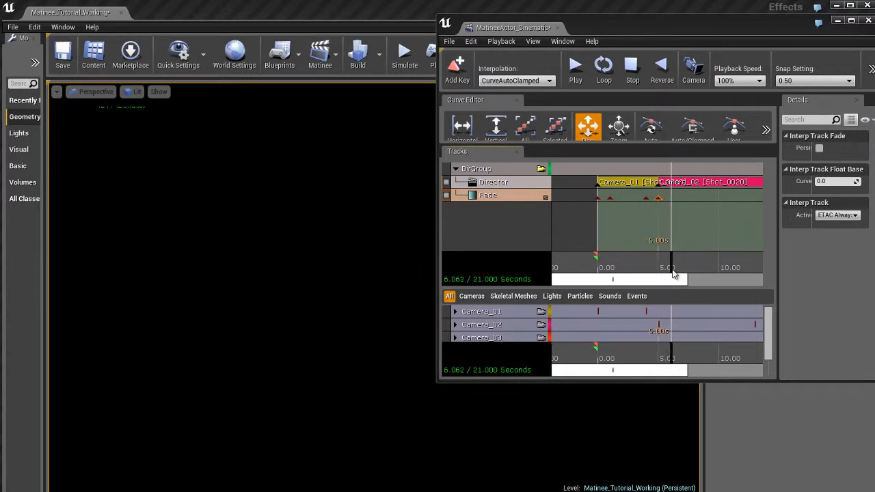
key(Return)
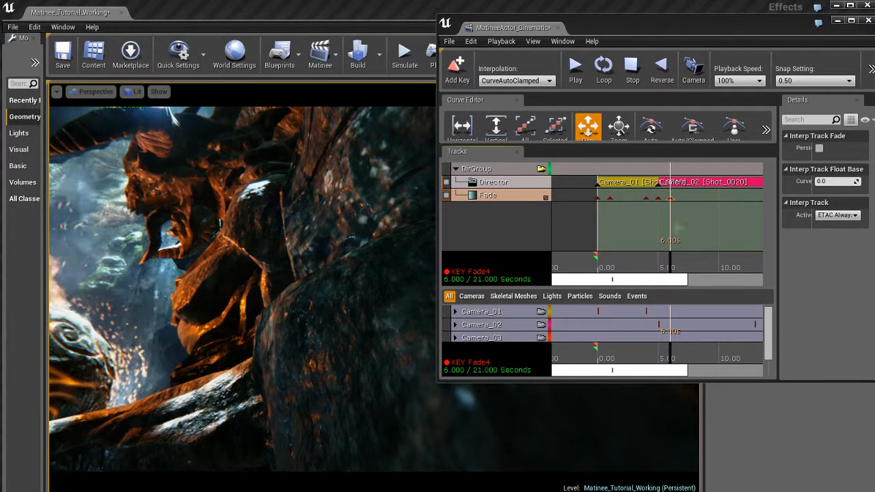
Scrub through the first shot transition and add a fade key at 13 seconds, shortly before Camera_03 starts.
click(646, 267)
drag(638, 265, 629, 219)
drag(606, 266, 632, 257)
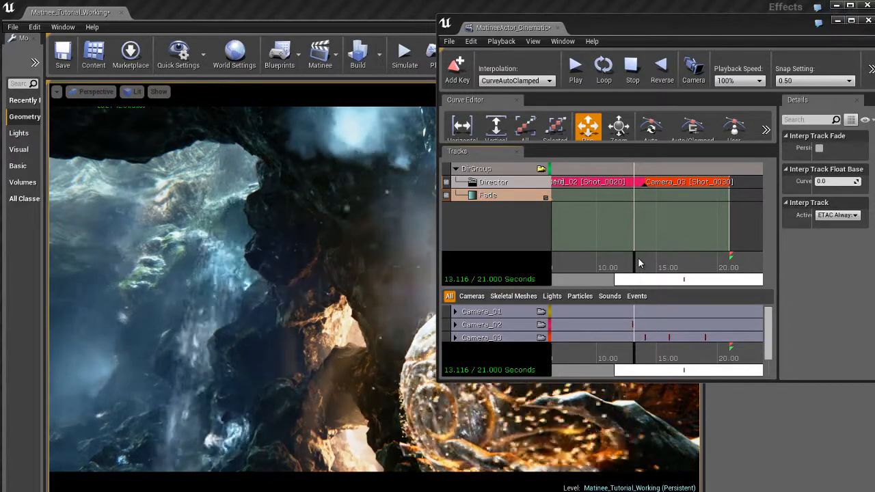
mouse_move(635, 259)
mouse_down()
mouse_move(645, 267)
mouse_move(633, 268)
mouse_up()
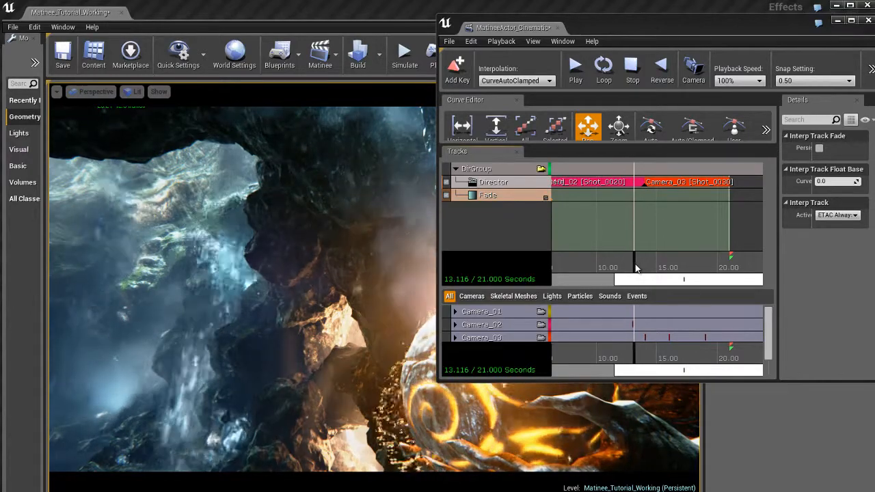
drag(636, 269, 633, 267)
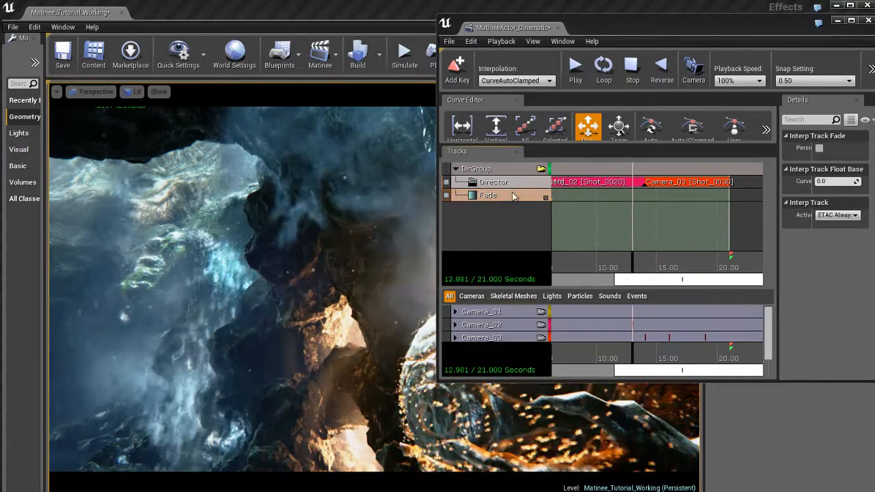
key(Return)
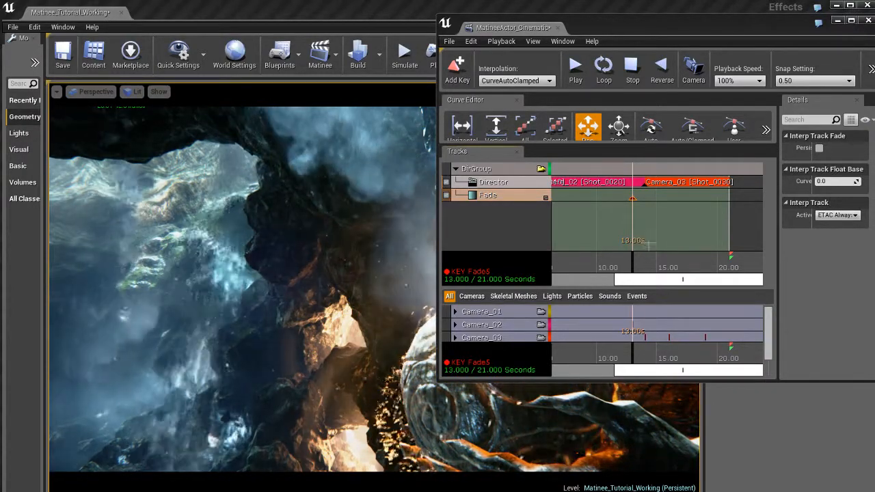
Add a fade key at 14 seconds, where Camera_03 starts, and set its value to 1.
drag(634, 356, 644, 357)
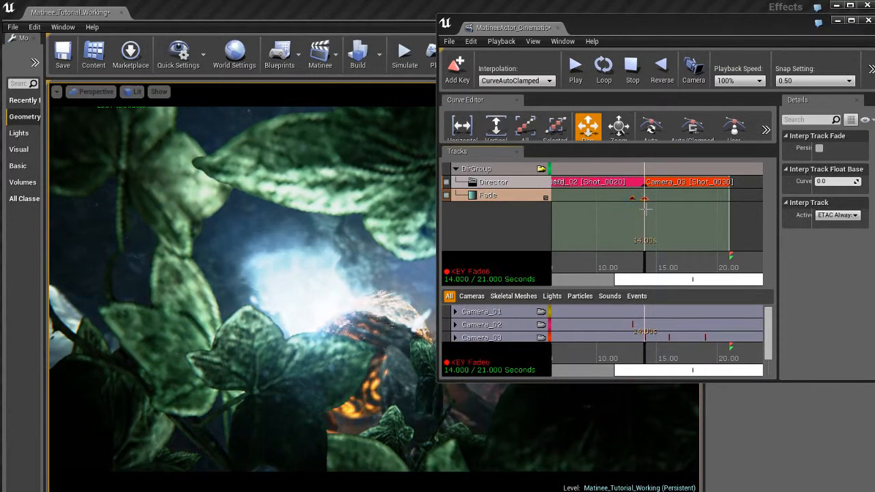
right_click(647, 201)
click(680, 238)
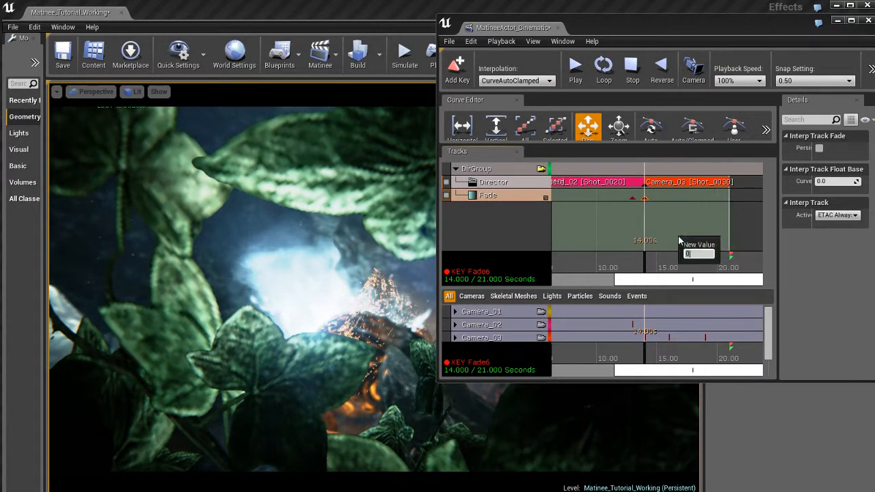
text(1)
key(Return)
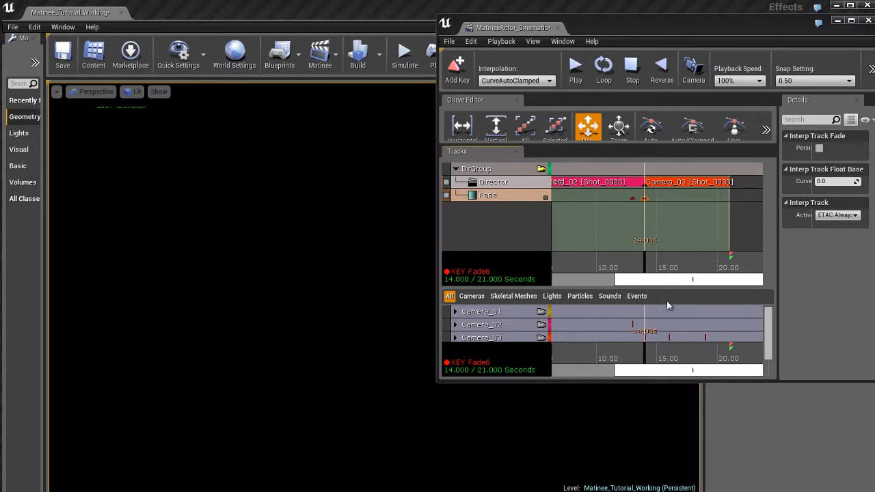
Add fade keys at 15 and 19 seconds that keep the Camera_03 shot fully visible between them.
drag(647, 351, 659, 362)
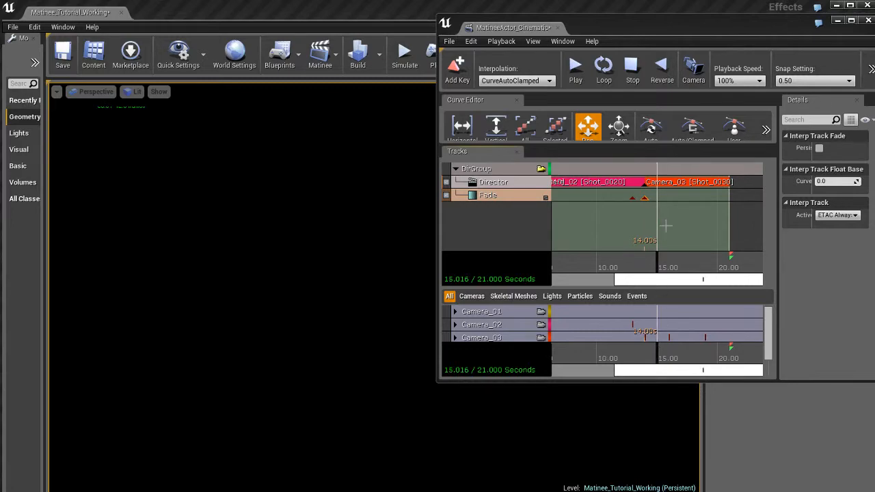
key(Return)
drag(660, 273, 744, 271)
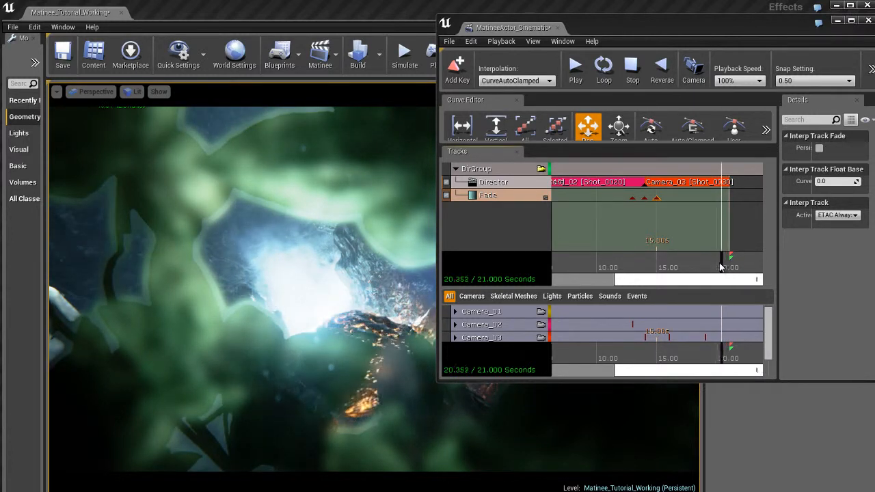
drag(715, 267, 707, 267)
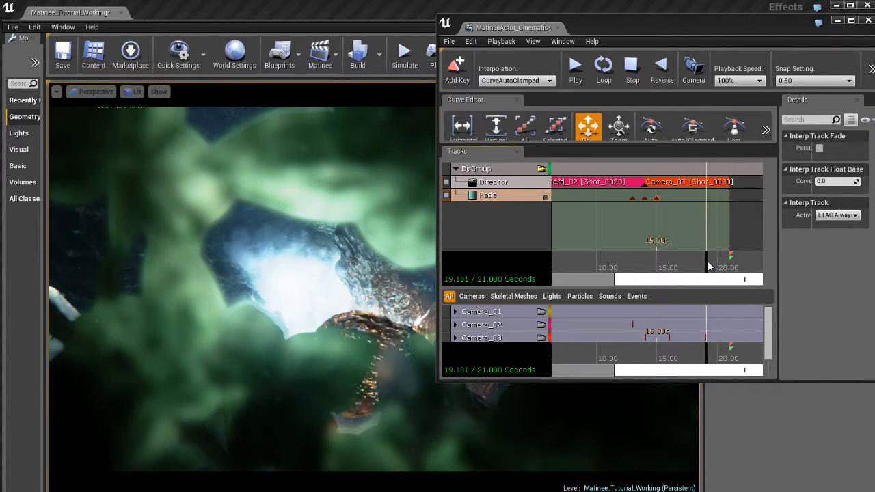
key(Return)
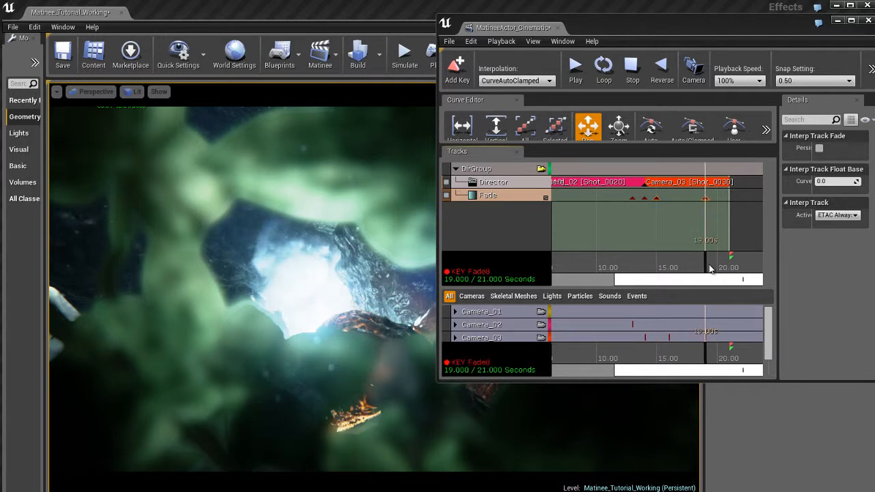
Add a fade key at 21 seconds, the end of the sequence, and set its value to 1.
drag(727, 268, 749, 273)
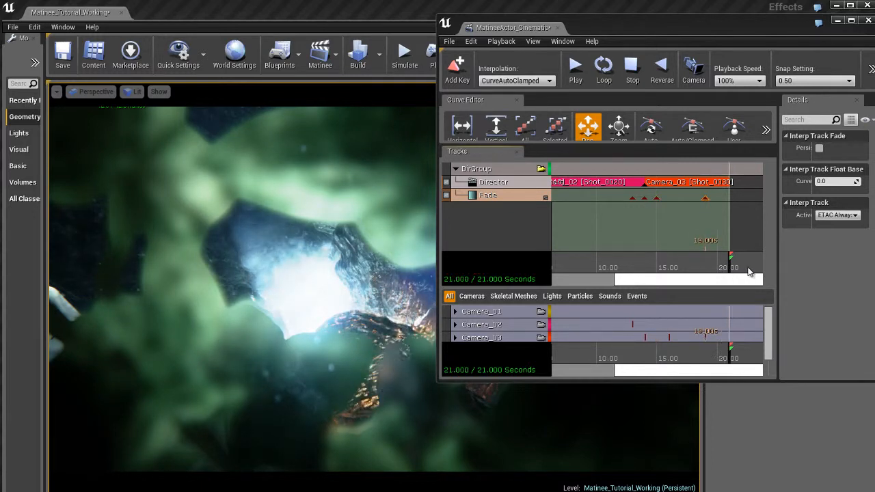
key(Return)
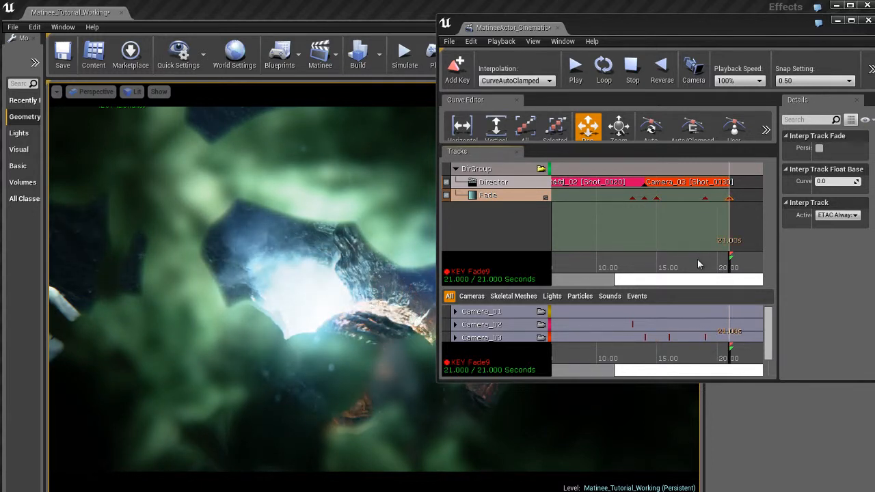
right_click(731, 199)
click(754, 237)
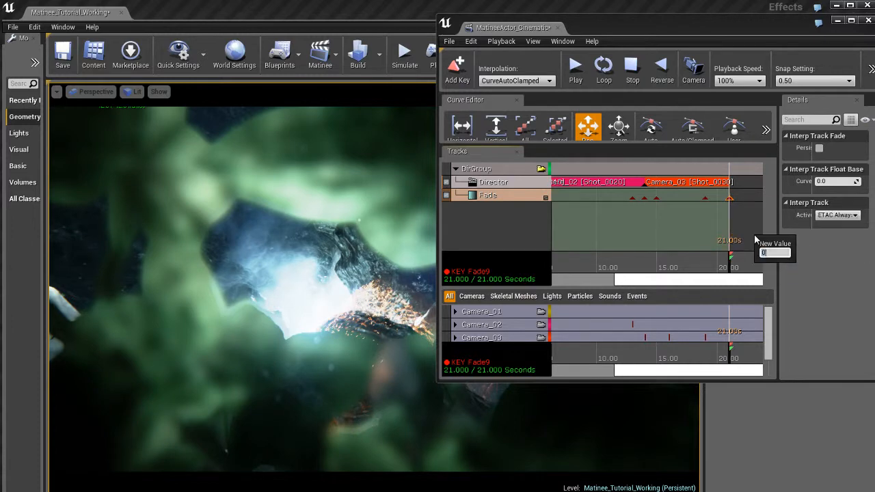
text(1)
key(Return)
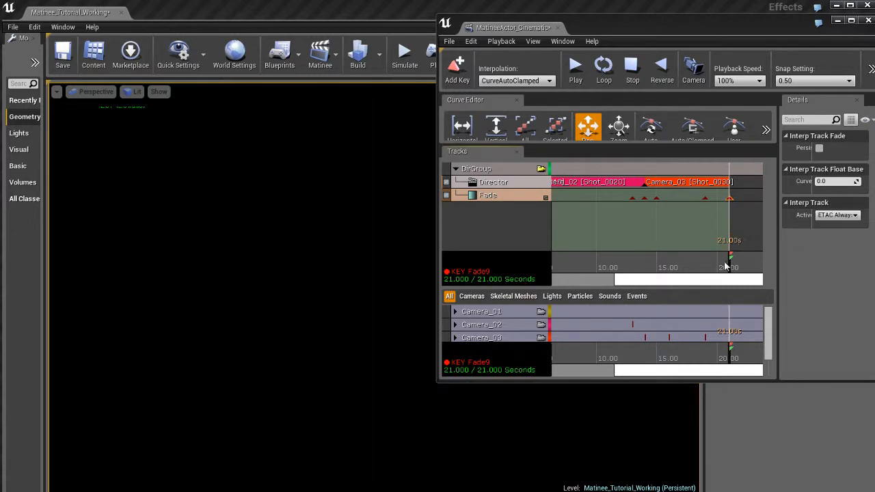
Scrub back through the Camera_03 fades to about 14.5 seconds, close the Matinee editor and save the level.
drag(726, 266, 652, 260)
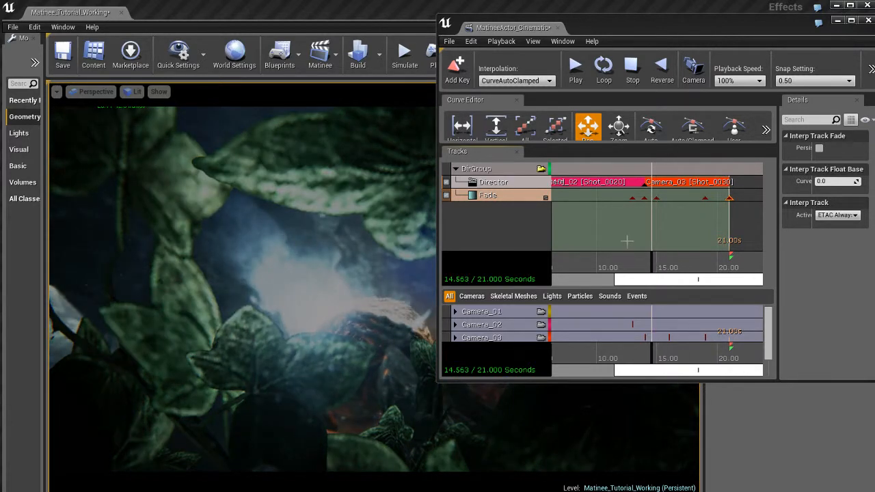
drag(537, 30, 540, 32)
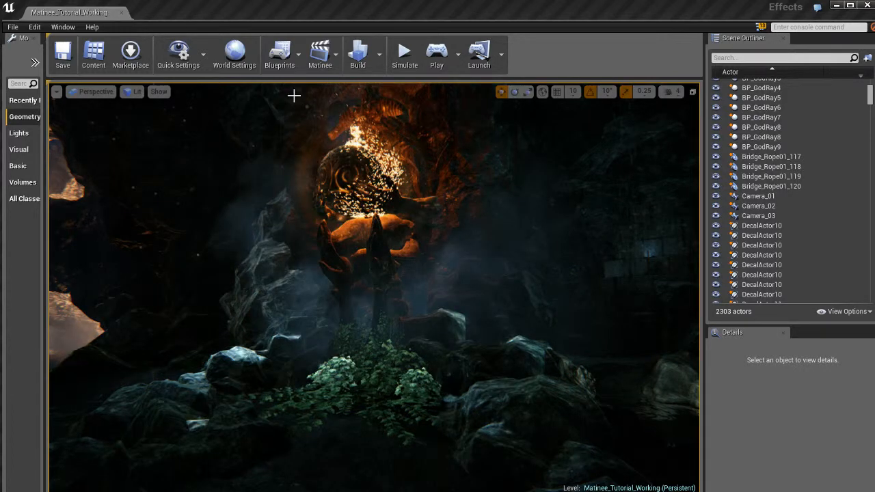
Reopen MatineeActor_Cinematic, arrange its window to uncover the viewport, and fit the full sequence in its timeline.
click(318, 55)
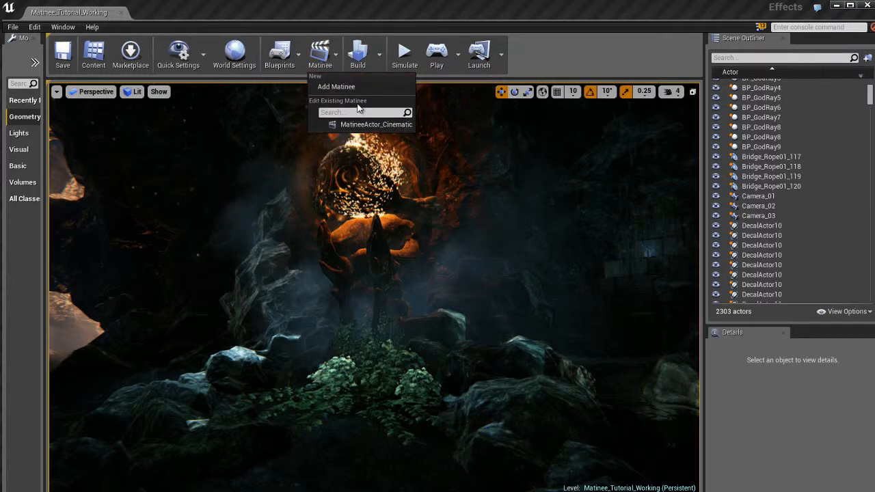
click(368, 124)
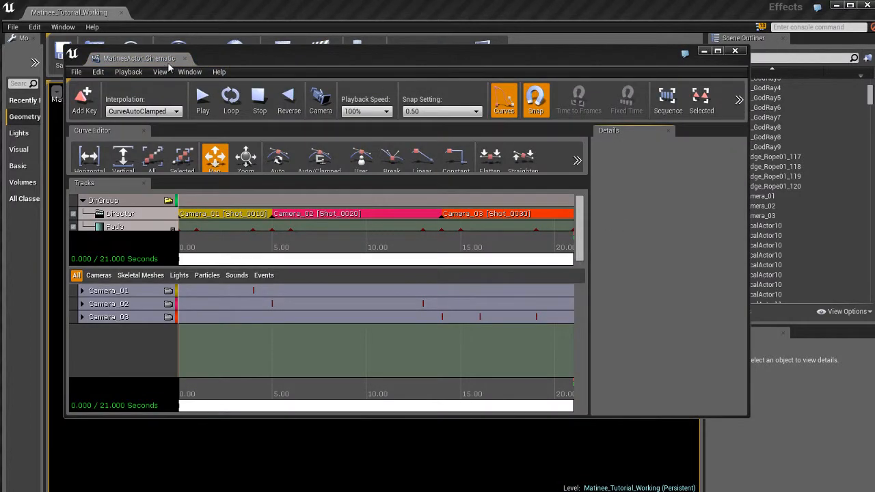
drag(167, 62, 292, 18)
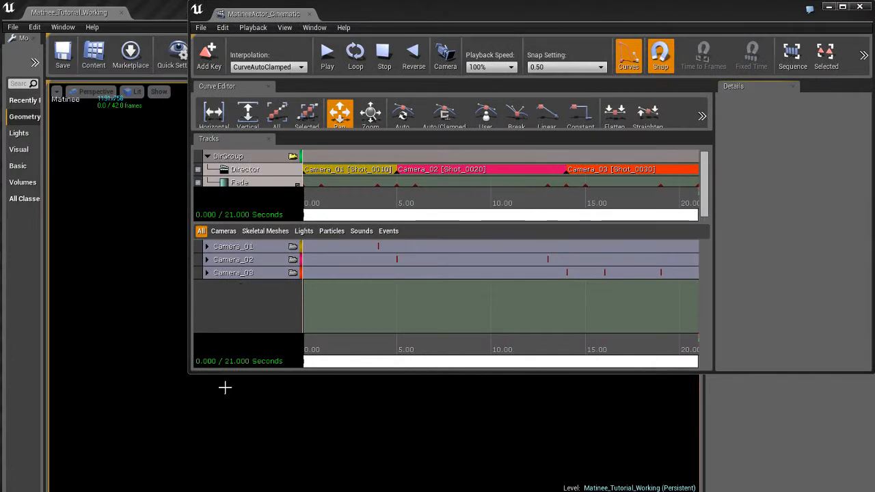
drag(188, 373, 545, 432)
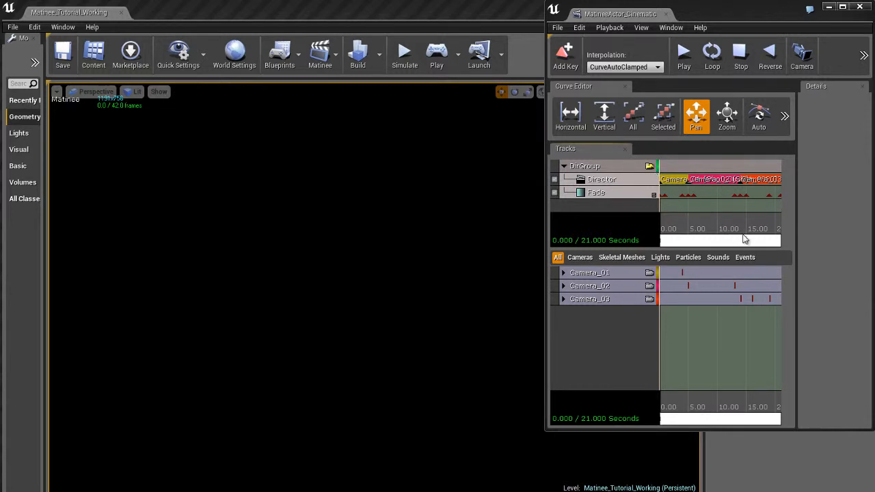
scroll(707, 221, down, 4)
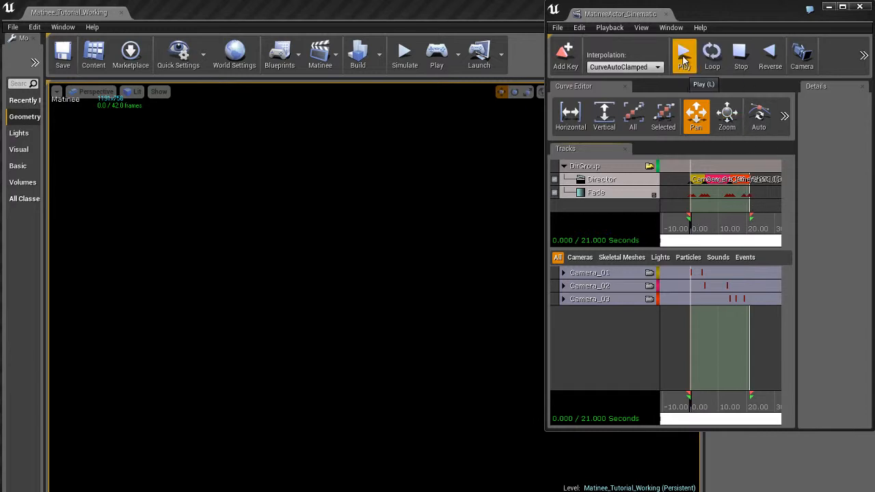
Play the whole cinematic with its fades from start to end and stop playback.
click(684, 61)
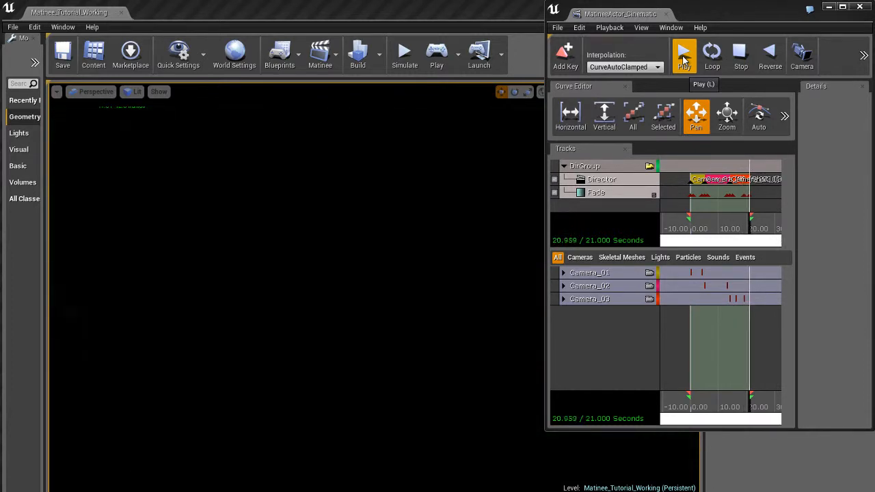
click(739, 57)
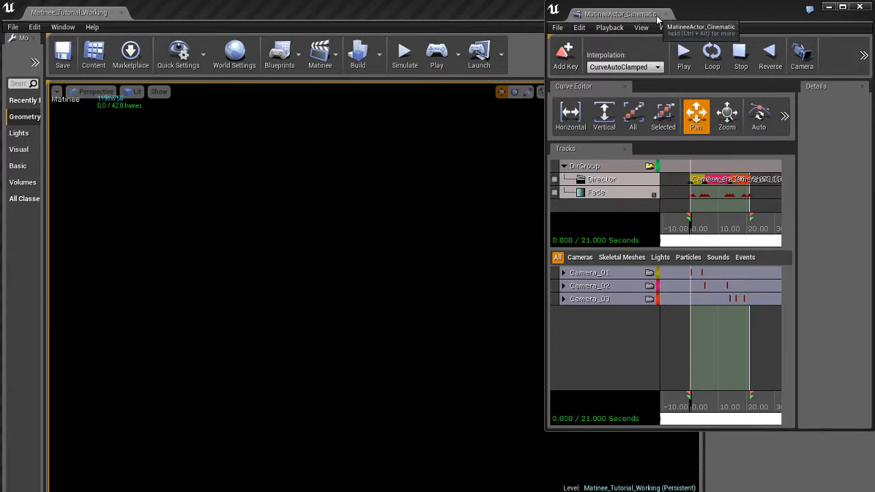
Close the Matinee editor and save the level.
middle_click(636, 14)
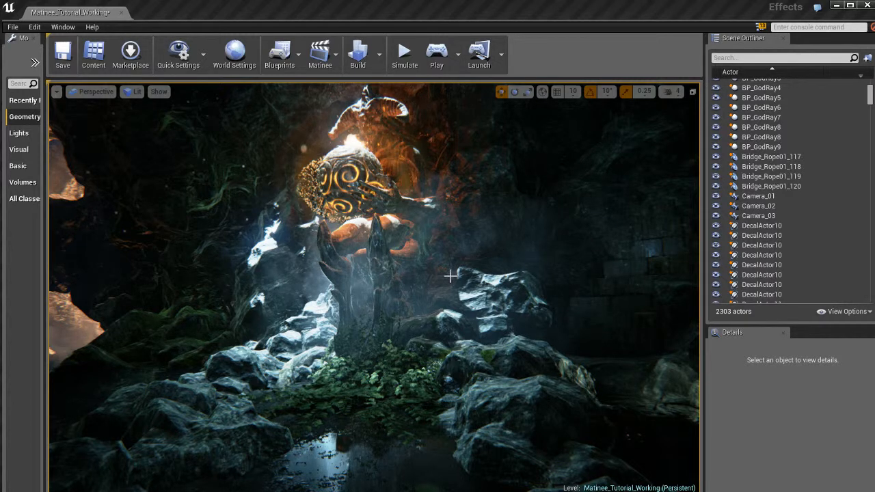
key(ctrl+s)
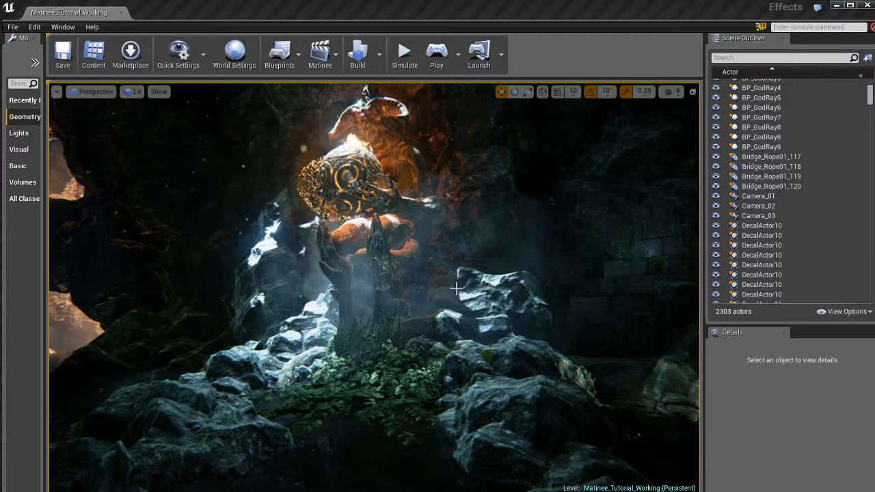
Run the level in play mode to look around the cave, and end the play session.
mouse_move(466, 271)
right_down()
mouse_move(446, 289)
mouse_move(456, 277)
right_up()
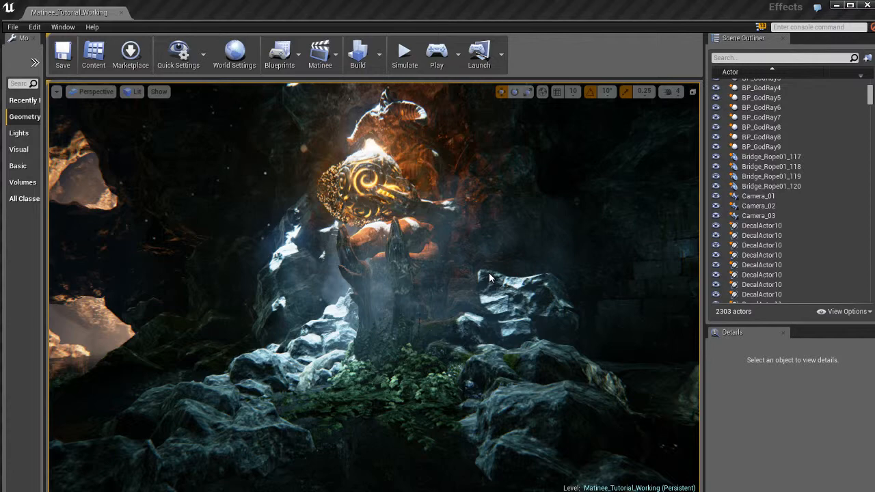
key(alt+p)
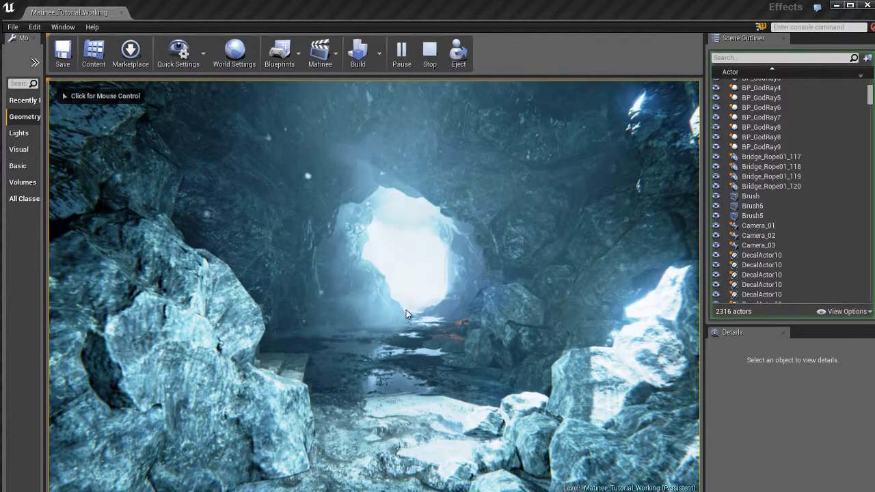
click(461, 274)
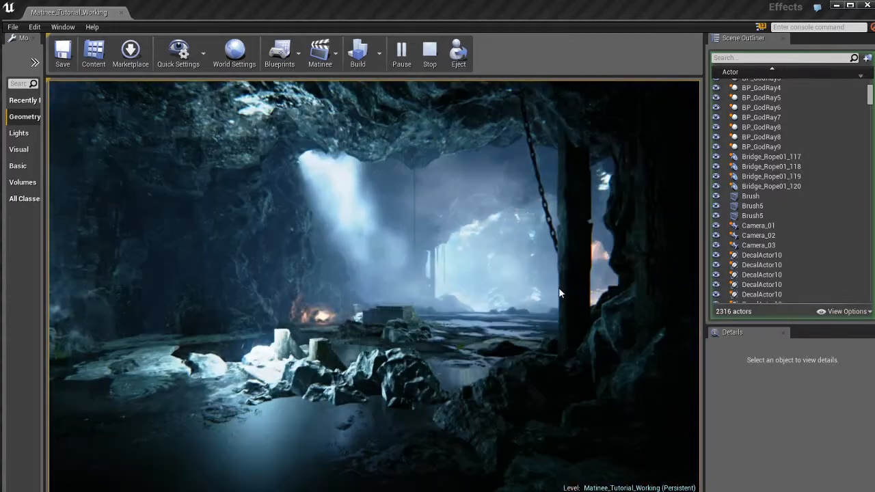
key(Escape)
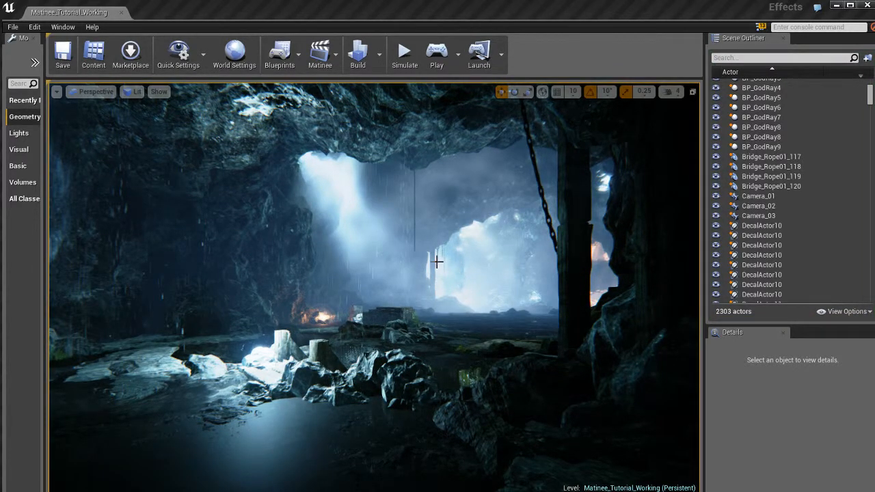
Reopen MatineeActor_Cinematic to view its director and fade tracks, and close the editor again.
right_drag(489, 265, 861, 276)
key(w)
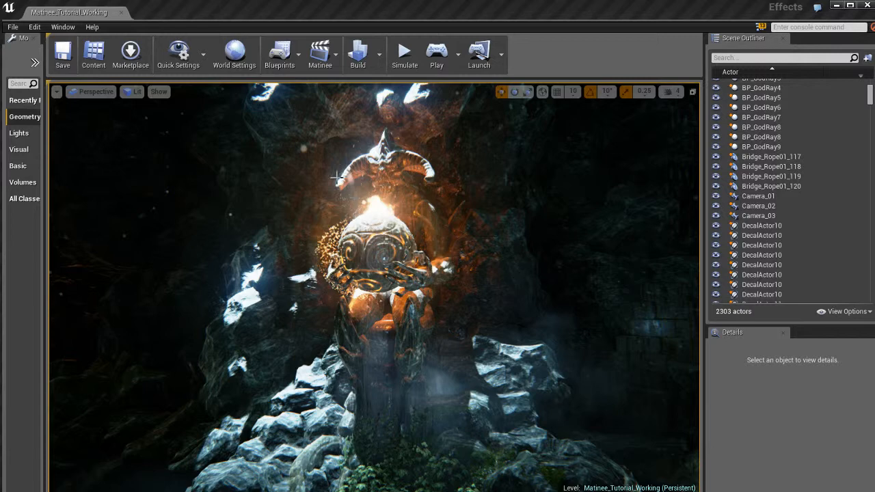
click(320, 55)
click(356, 125)
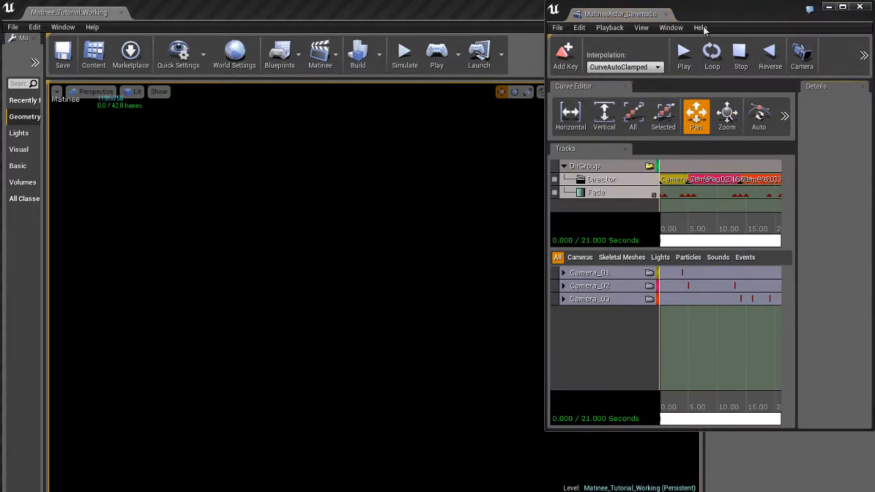
click(667, 14)
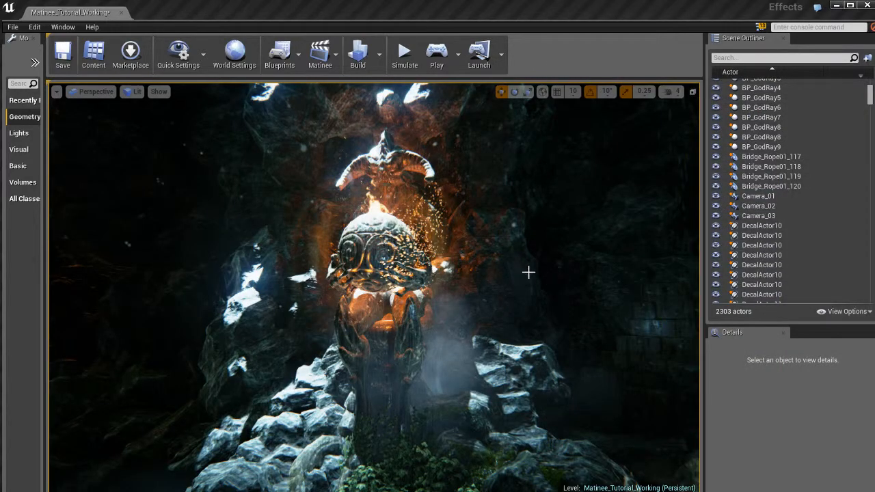